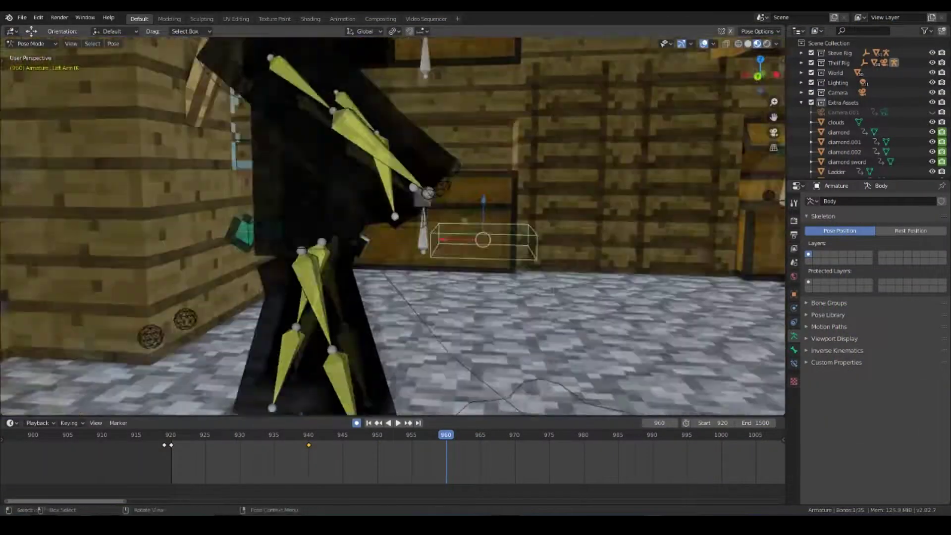
- Preview the character's walk animation keyed between frames 920 and 1040
{"action": "key", "text": "space"}
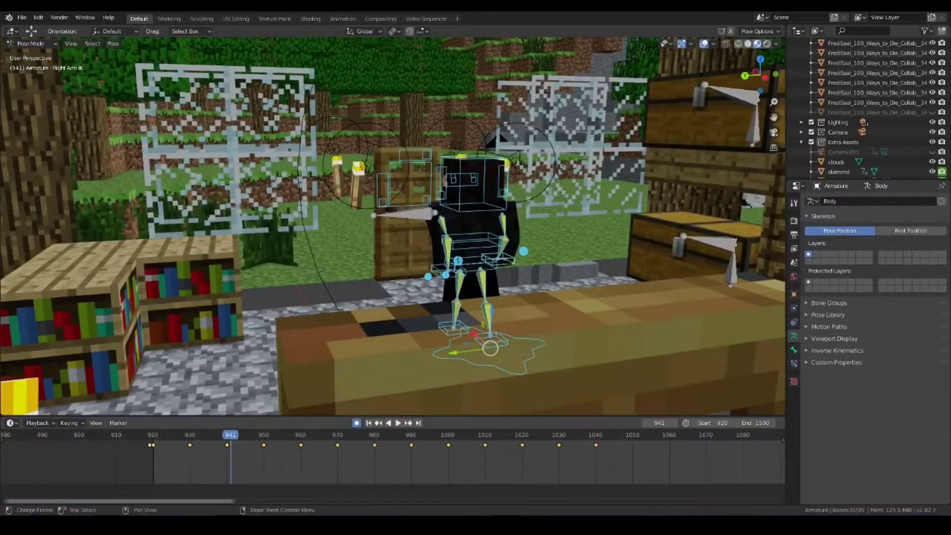
- Compress the walk's keyframe spacing from frame 920 to speed up the walk, then preview it
{"action": "key", "text": "shift+Left"}
{"action": "key", "text": "s"}
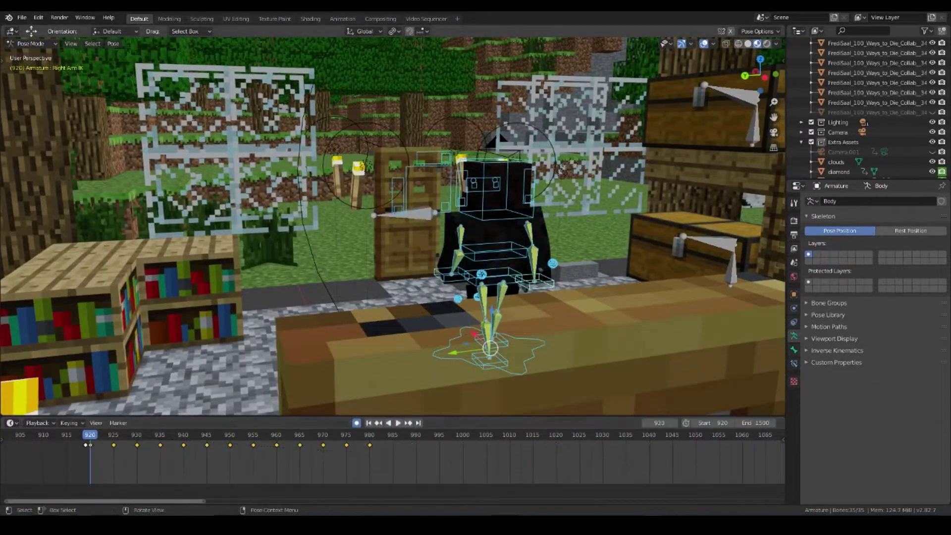
{"action": "key", "text": "space"}
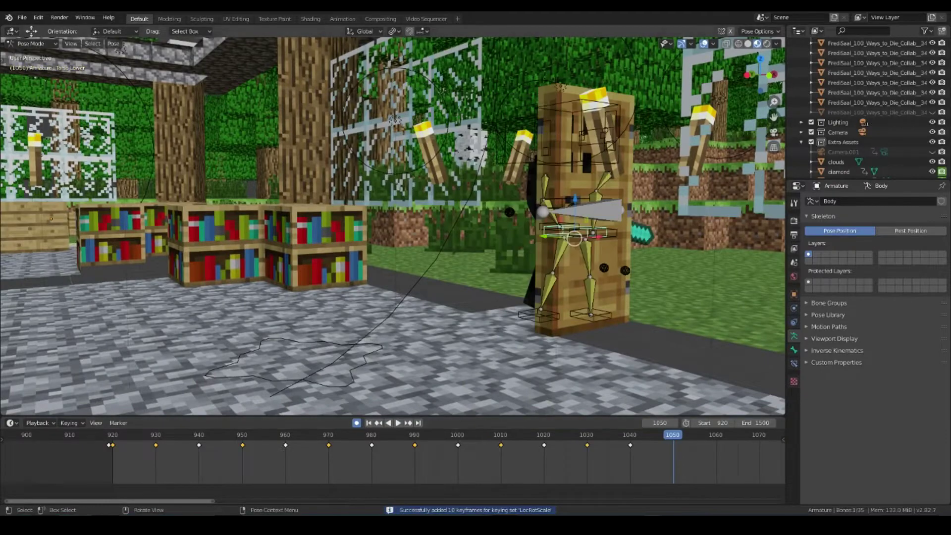
- Reposition the character's bones, including the left arm control, and replay the motion
{"action": "key", "text": "shift+Left"}
{"action": "key", "text": "g"}
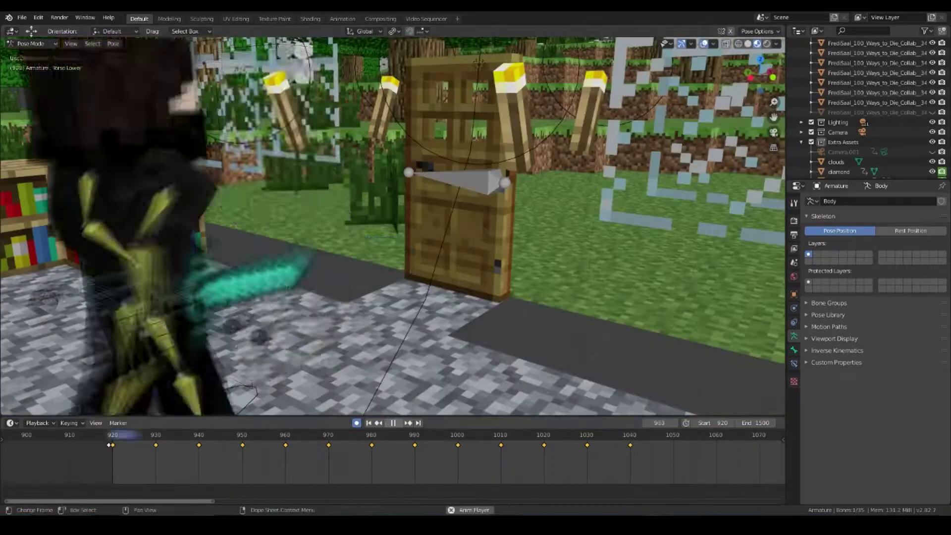
{"action": "key", "text": "Escape"}
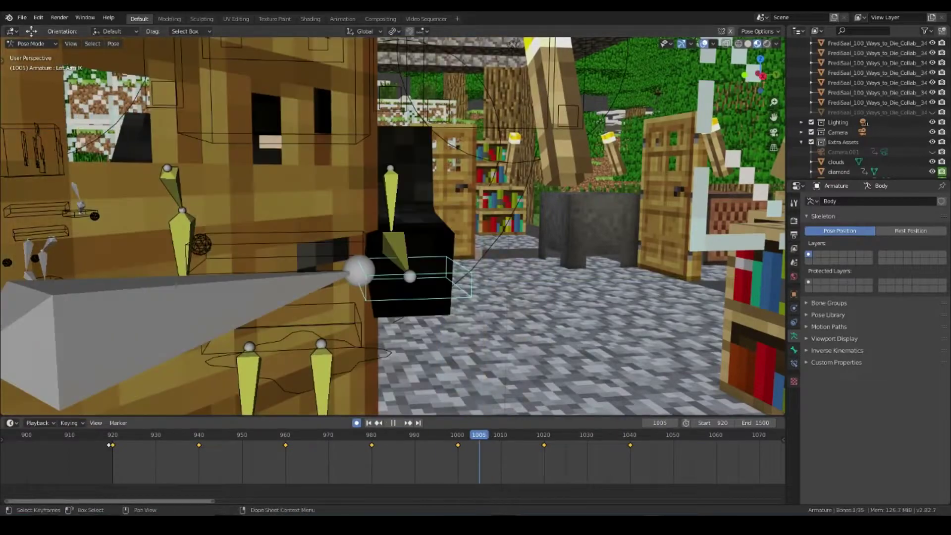
{"action": "key", "text": "g"}
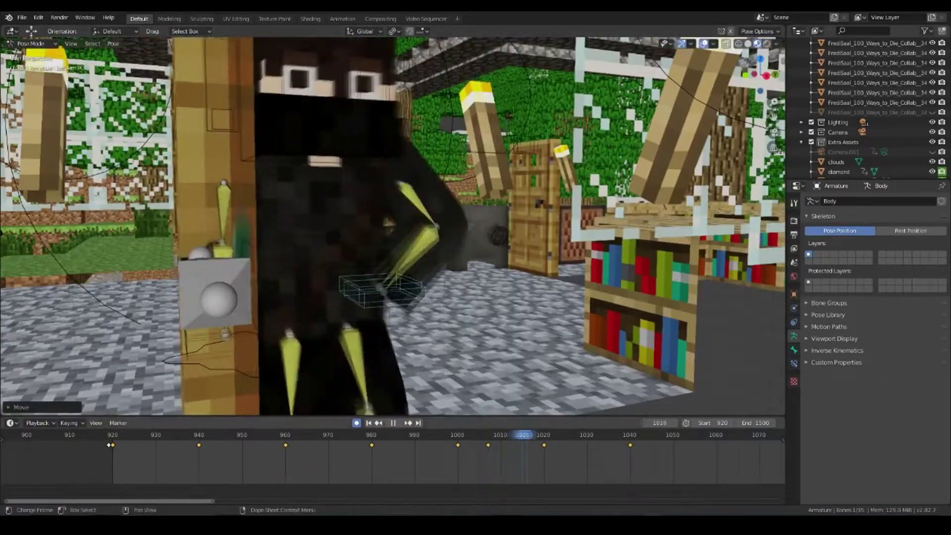
{"action": "key", "text": "space"}
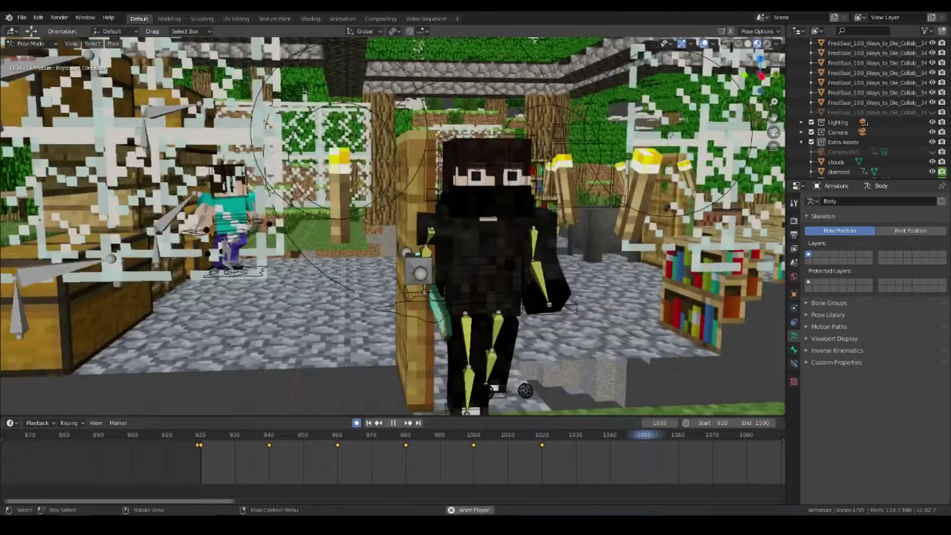
- Move the character's body toward the door and keyframe the pose at frame 1060
{"action": "key", "text": "space"}
{"action": "key", "text": "g"}
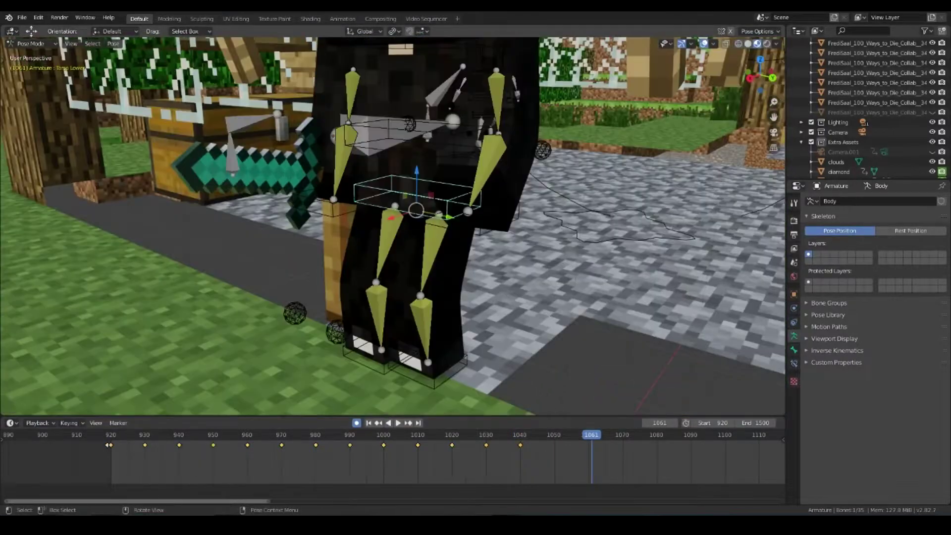
{"action": "key", "text": "Return"}
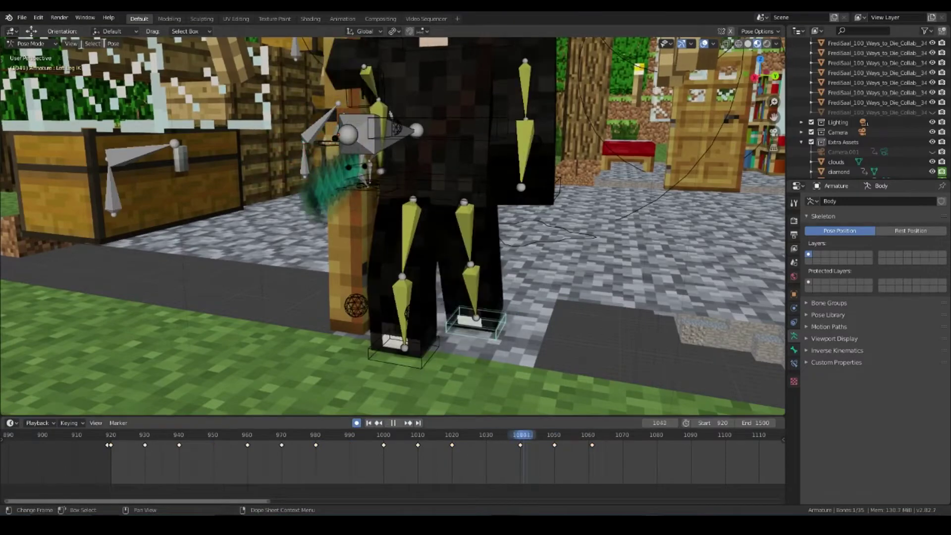
{"action": "key", "text": "space"}
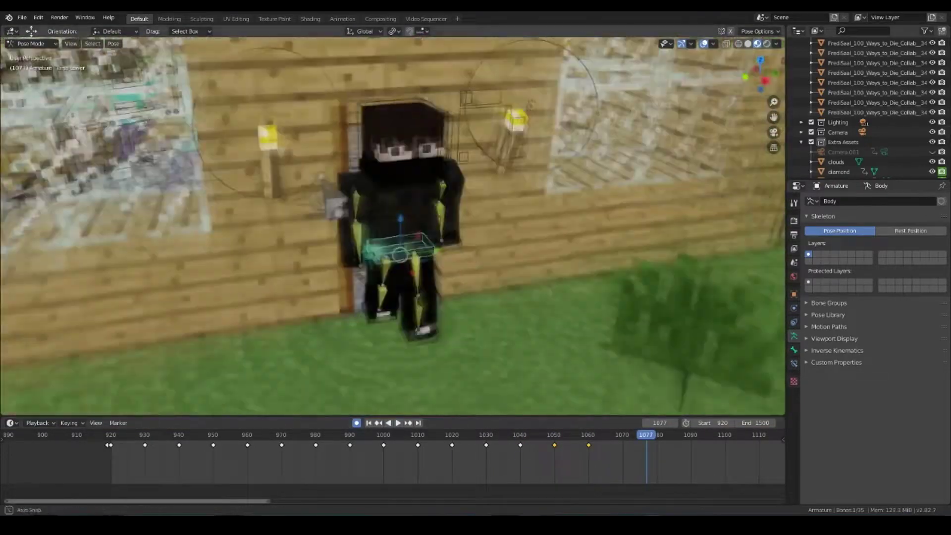
- Stop playback with the character at the doorway, around frame 1120
{"action": "key", "text": "space"}
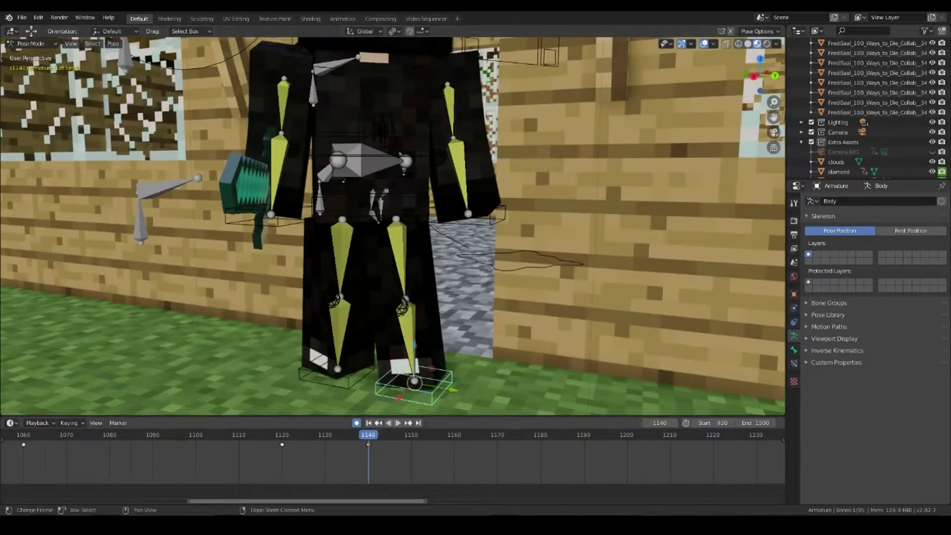
- Confirm the new foot position, keyframe the pose at frame 1130, and play it back
{"action": "key", "text": "Return"}
{"action": "key", "text": "i"}
{"action": "key", "text": "space"}
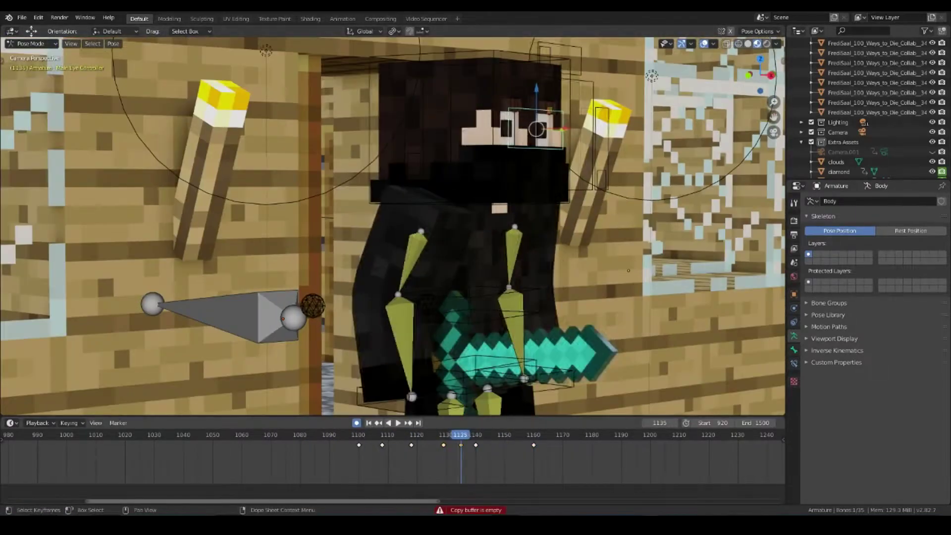
- Play back the eye-glance animation up to frame 1180 to review it
{"action": "key", "text": "space"}
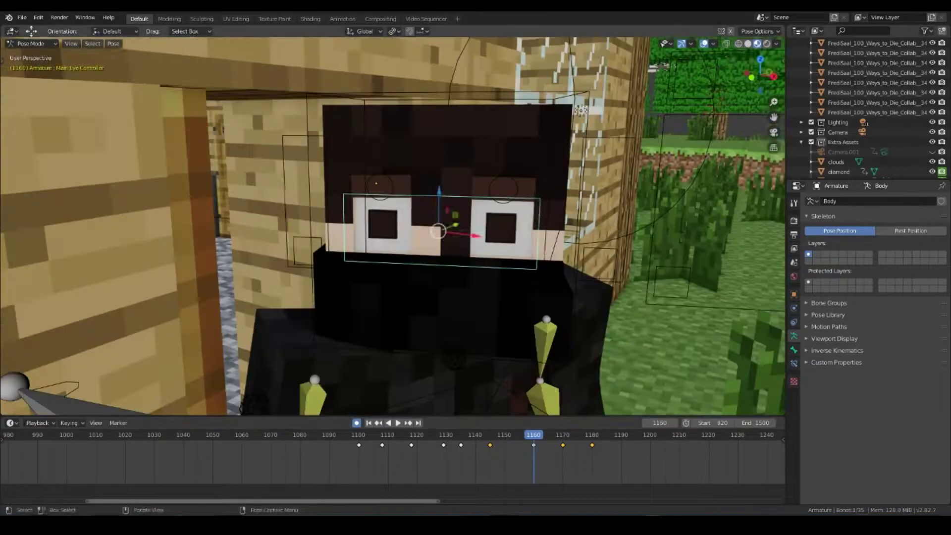
{"action": "key", "text": "space"}
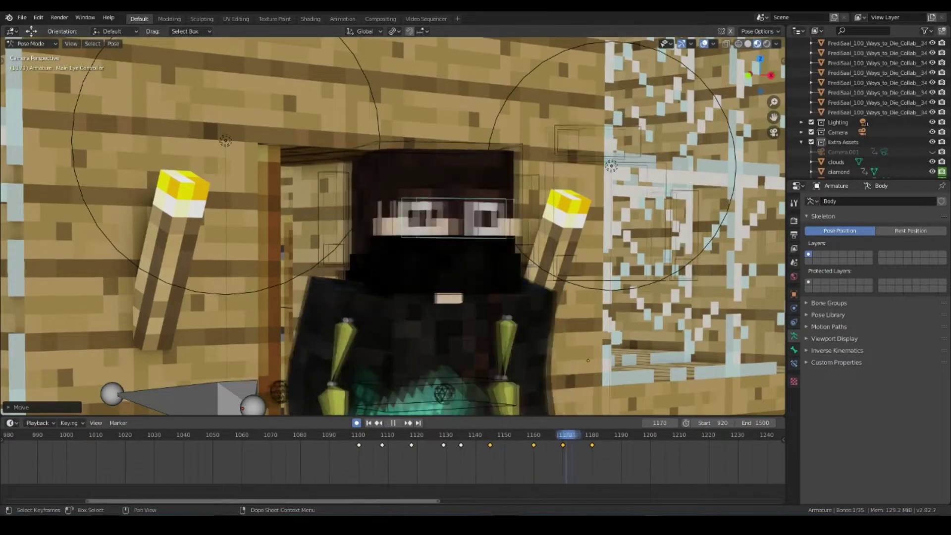
{"action": "left_click", "coordinate": [227, 435]}
- Stop playback, frame the camera view, select all bones and save the blend file
{"action": "key", "text": "space"}
{"action": "key", "text": "Home"}
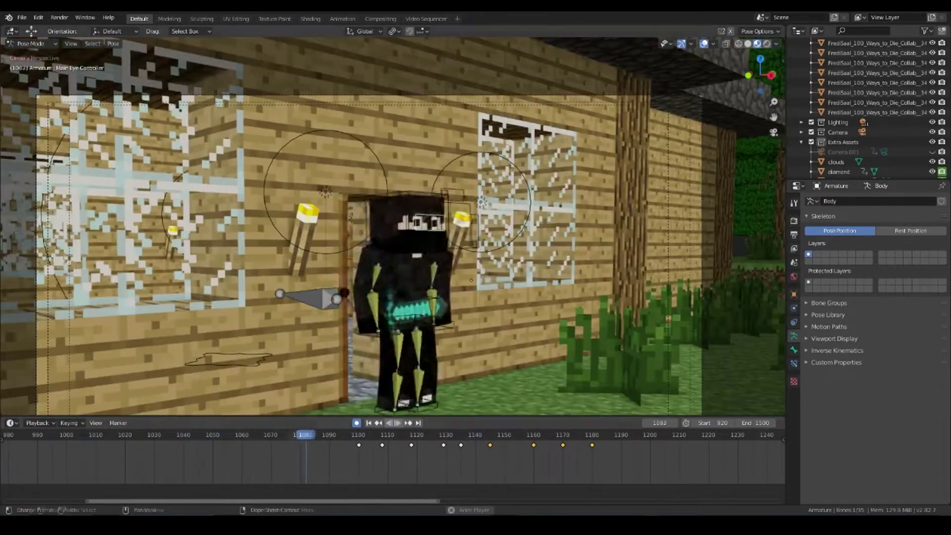
{"action": "key", "text": "a"}
{"action": "key", "text": "ctrl+s"}
- Replay the animation from frame 920, stopping at frame 1143 to inspect the character
{"action": "key", "text": "shift+Left"}
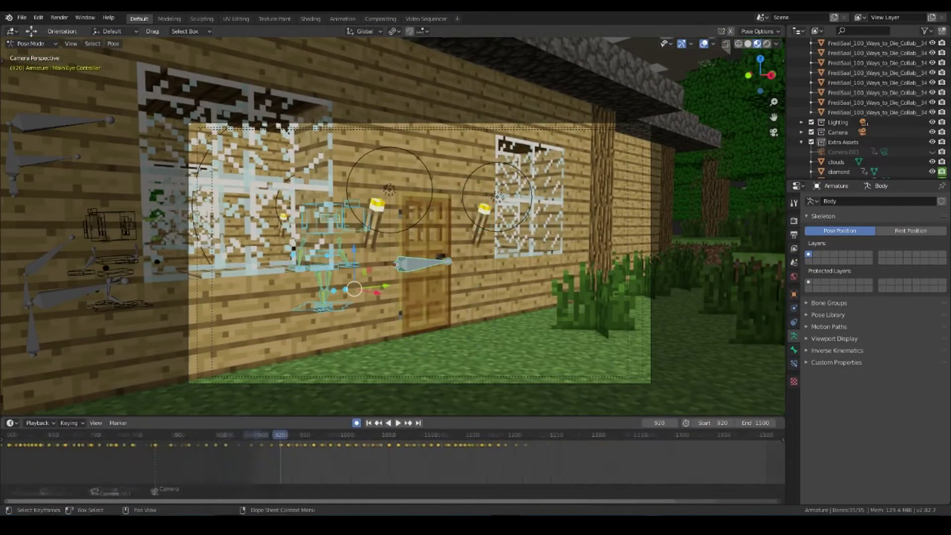
{"action": "scroll", "coordinate": [56, 444], "scroll_direction": "up", "scroll_amount": 3}
{"action": "key", "text": "space"}
{"action": "scroll", "coordinate": [56, 445], "scroll_direction": "down", "scroll_amount": 2}
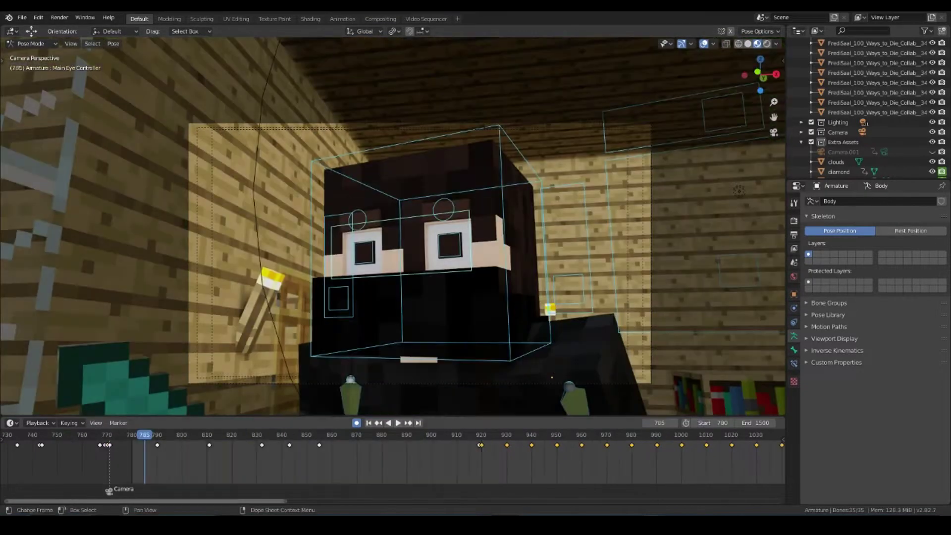
{"action": "key", "text": "Escape"}
{"action": "key", "text": "space"}
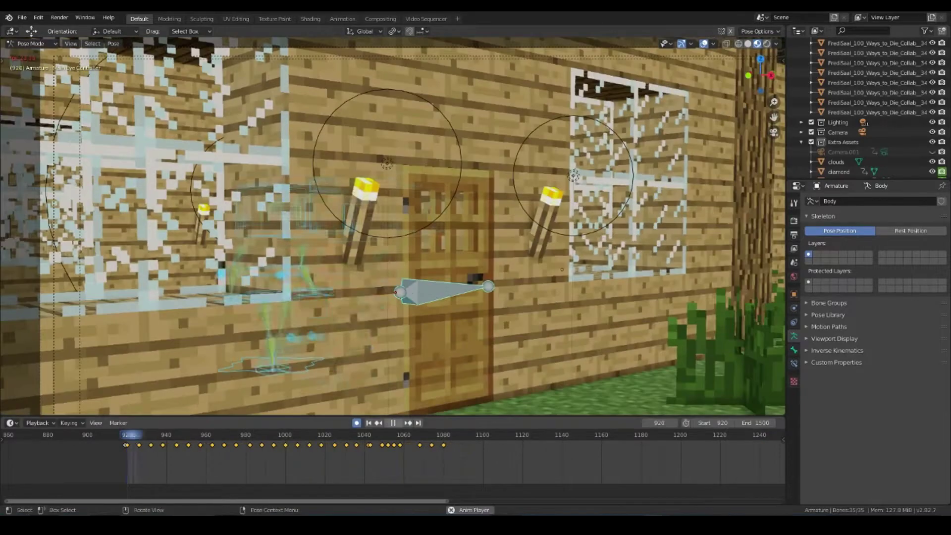
{"action": "scroll", "coordinate": [391, 225], "scroll_direction": "up", "scroll_amount": 3}
{"action": "key", "text": "space"}
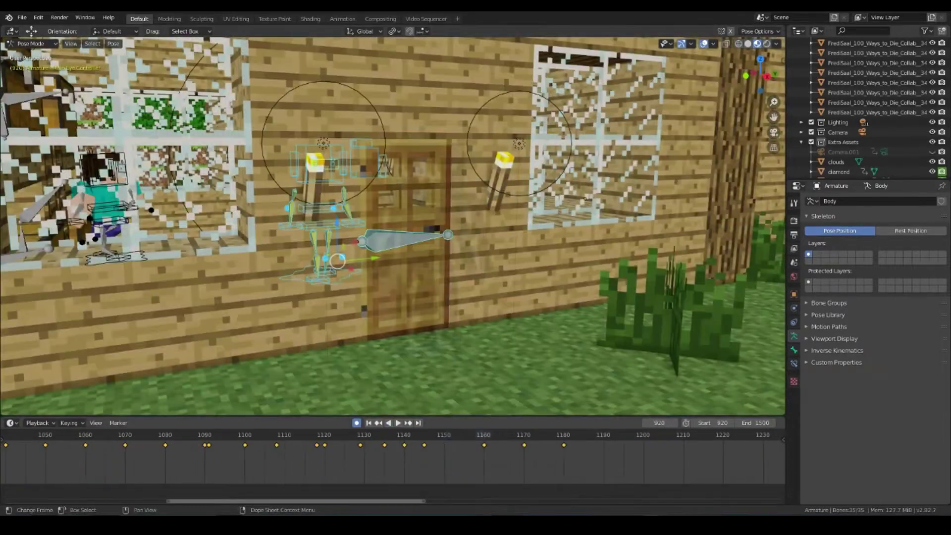
{"action": "key", "text": "KP_Decimal"}
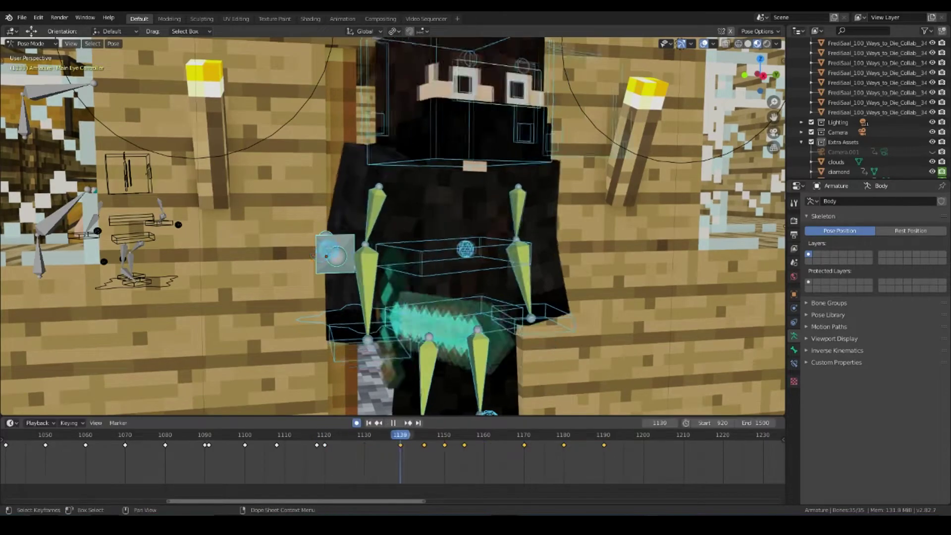
- Shift the selected keyframes three frames later, save, and show the Render Properties
{"action": "key", "text": "g"}
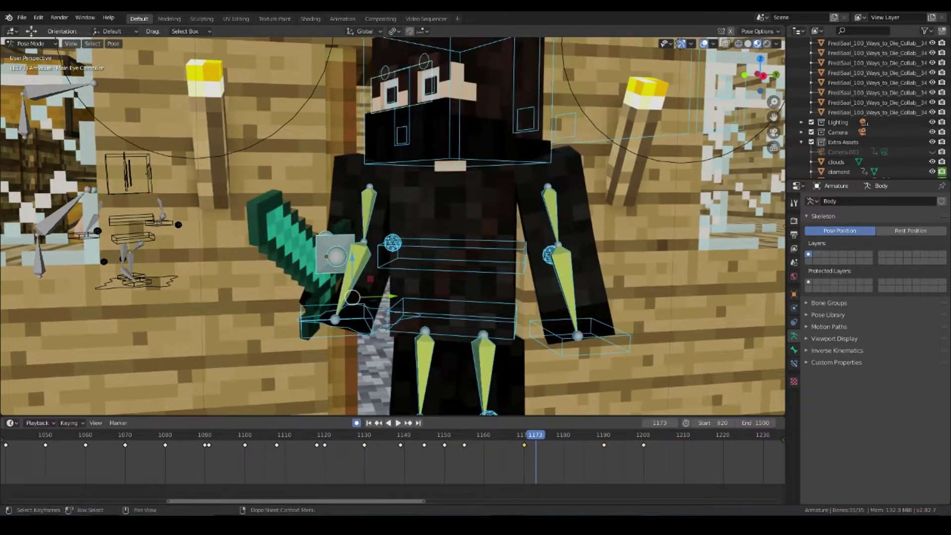
{"action": "key", "text": "space"}
{"action": "key", "text": "ctrl+s"}
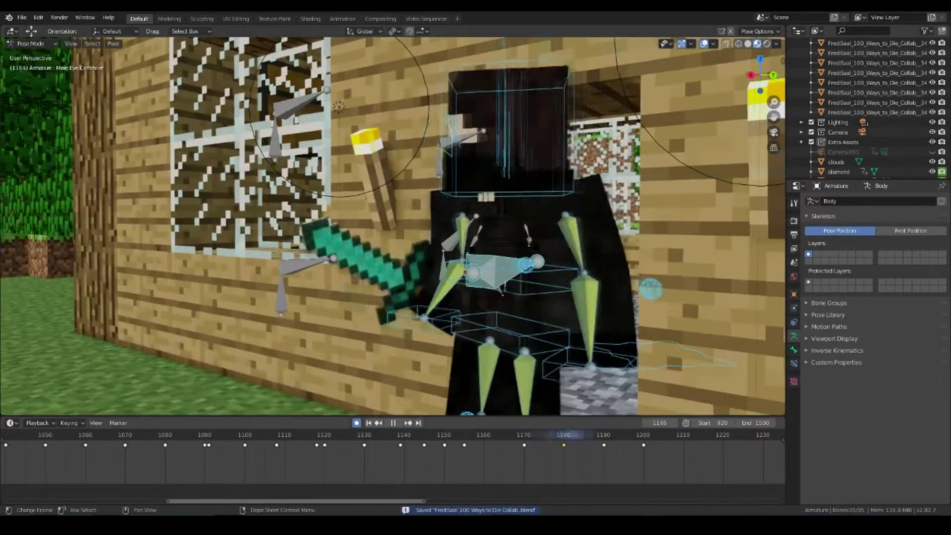
{"action": "key", "text": "KP_0"}
{"action": "key", "text": "space"}
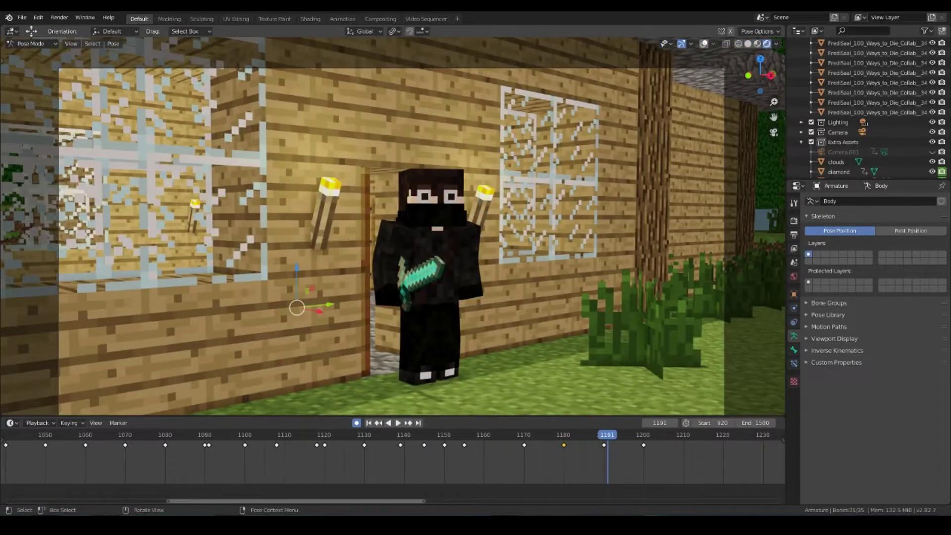
{"action": "left_click", "coordinate": [794, 221]}
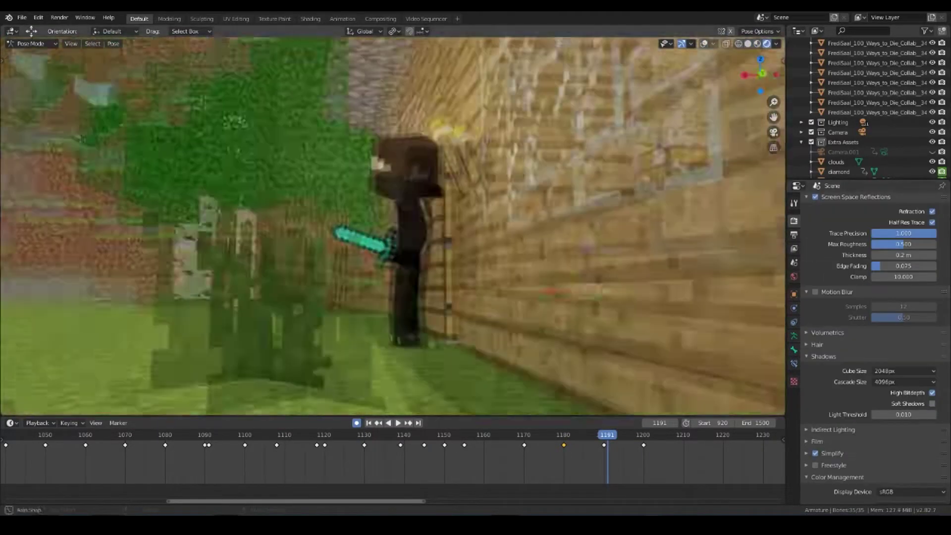
{"action": "key", "text": "space"}
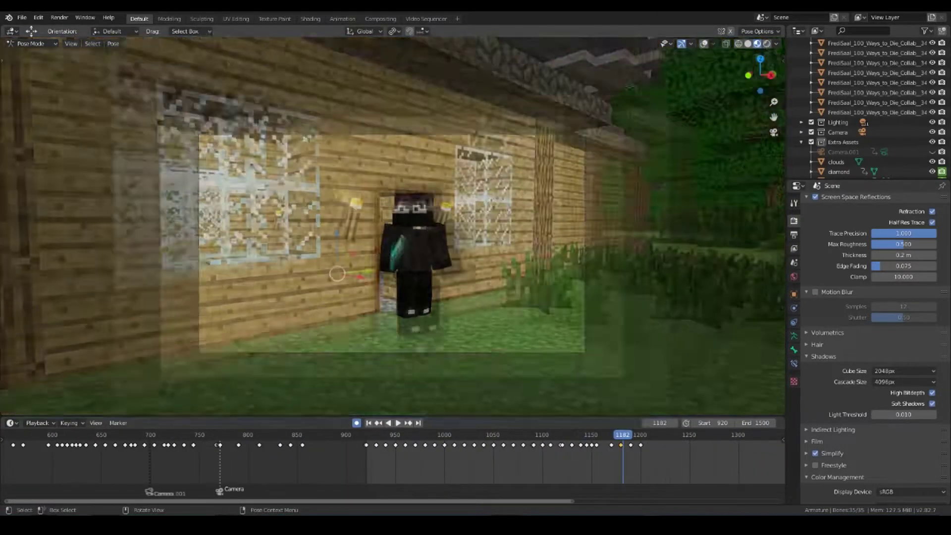
{"action": "key", "text": "shift+Left"}
{"action": "key", "text": "space"}
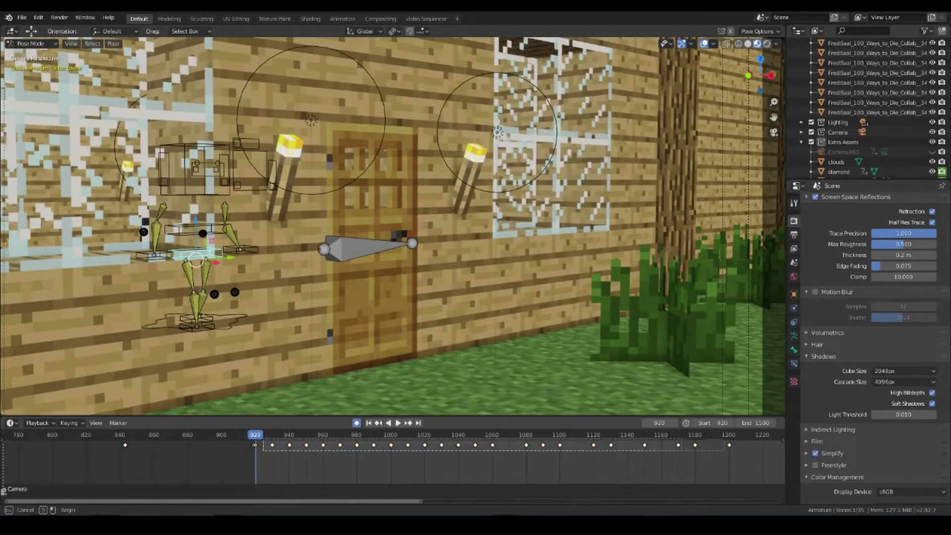
{"action": "key", "text": "space"}
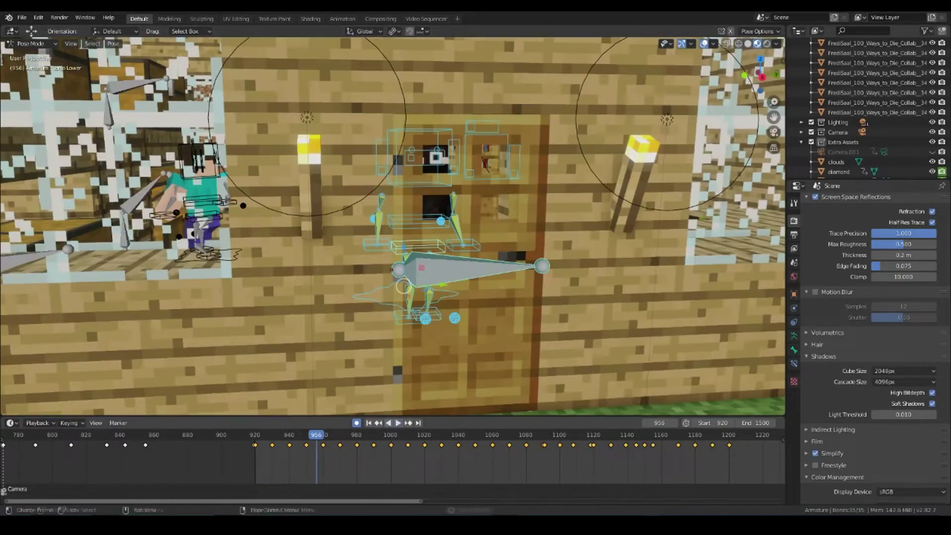
{"action": "key", "text": "space"}
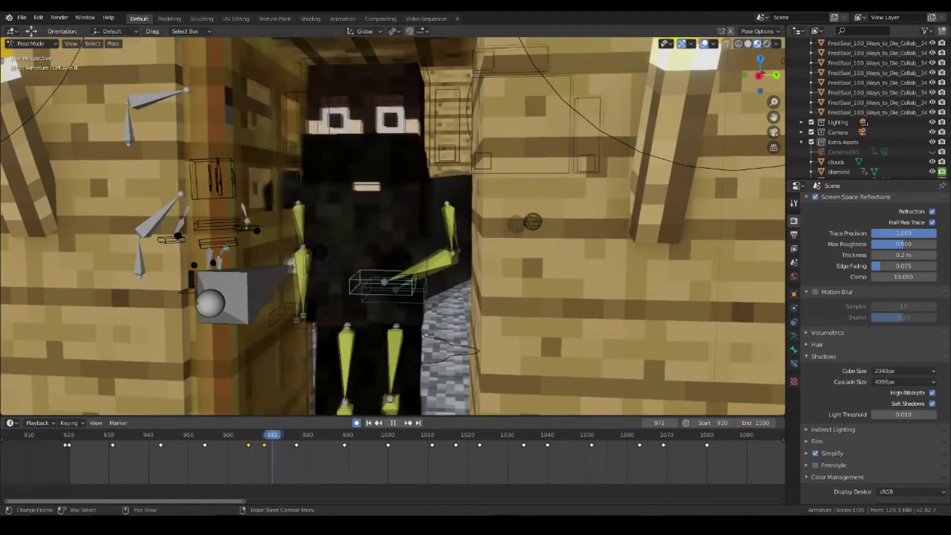
- Stop playback at frame 989 and move a lower-body bone to refine the walk pose
{"action": "key", "text": "space"}
{"action": "key", "text": "g"}
{"action": "key", "text": "Return"}
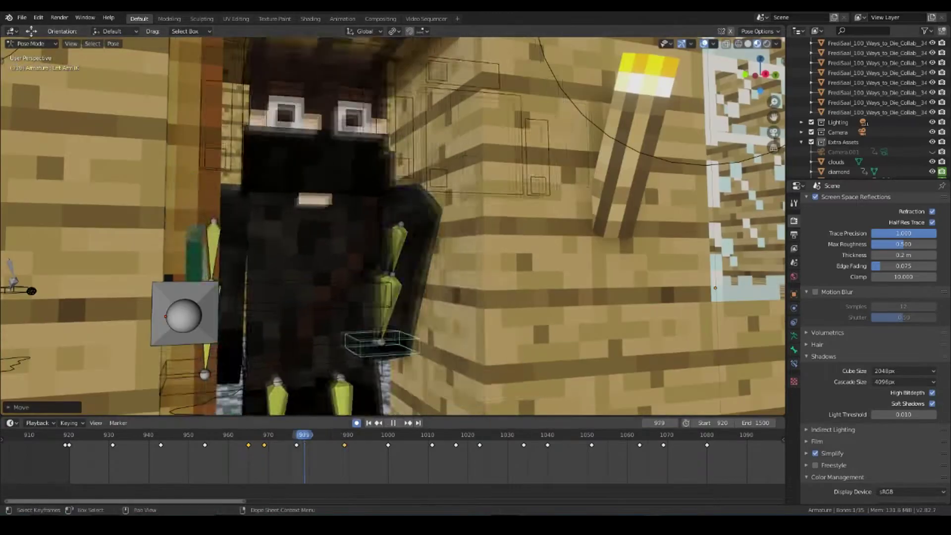